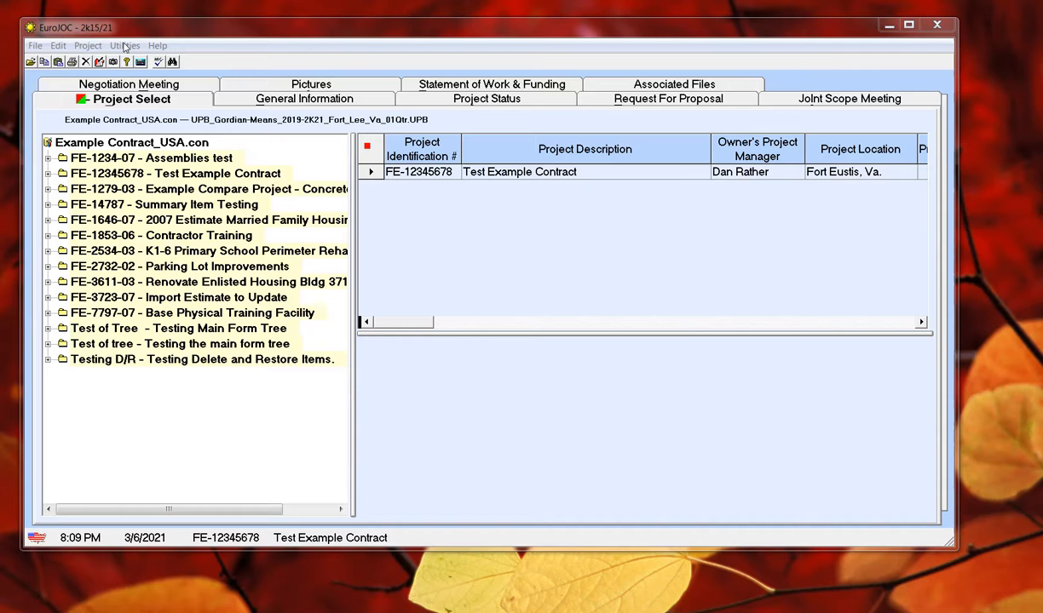
Step: Open the Preferences form
click(125, 46)
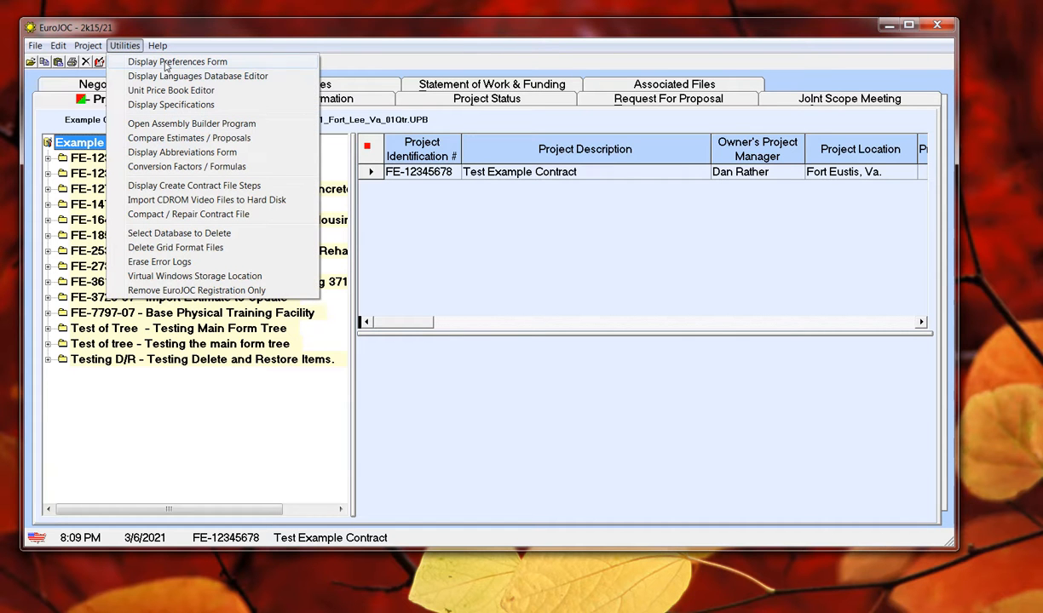
click(166, 63)
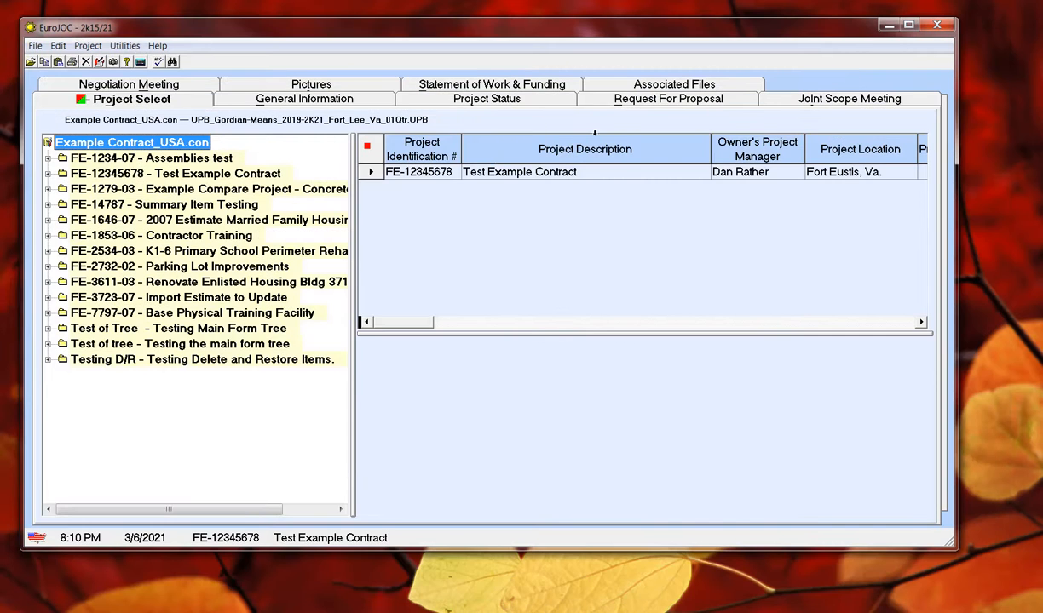
Step: Open Estimate 03 - Landscaping of project FE-12345678 with the currently selected UPB and acknowledge the re-pricing notice
double_click(77, 171)
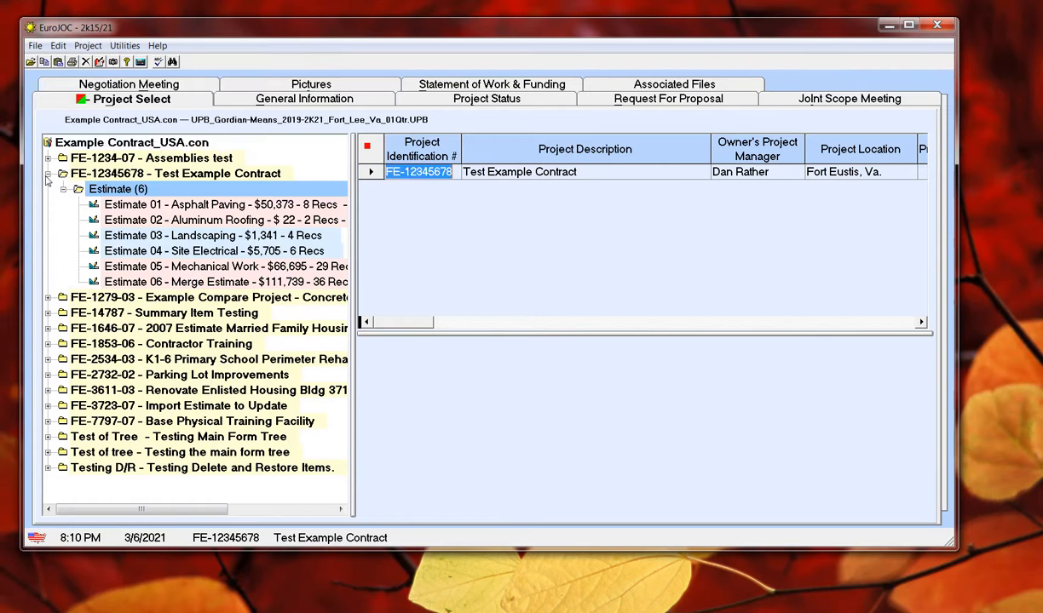
double_click(96, 237)
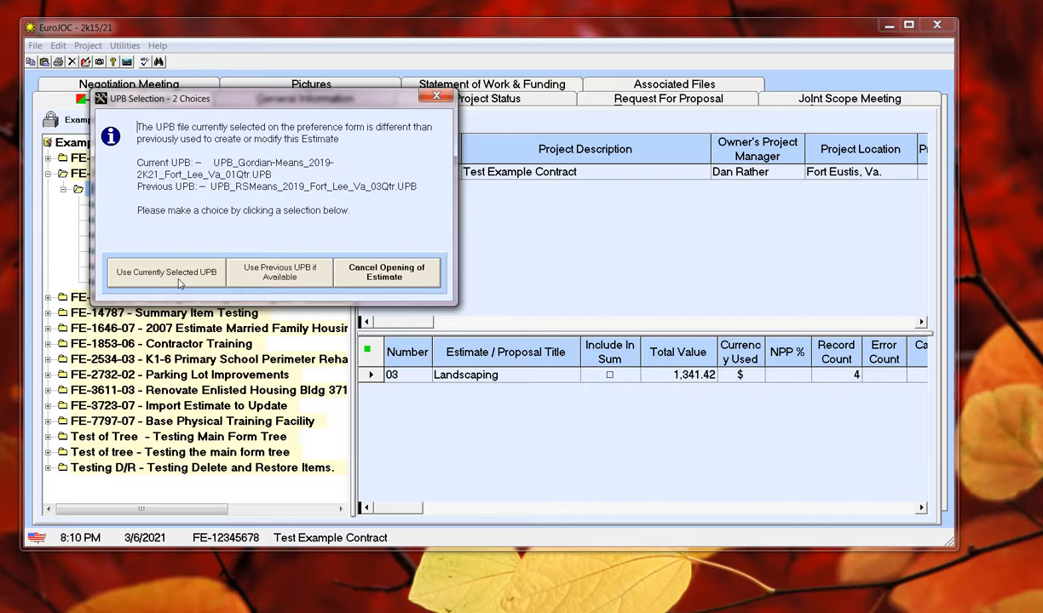
click(175, 275)
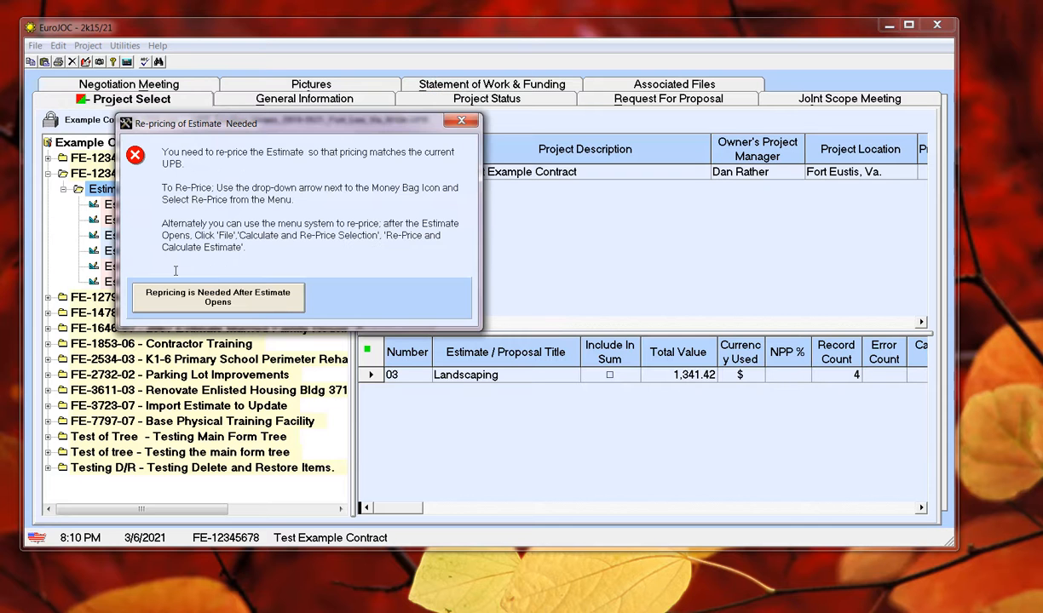
click(174, 294)
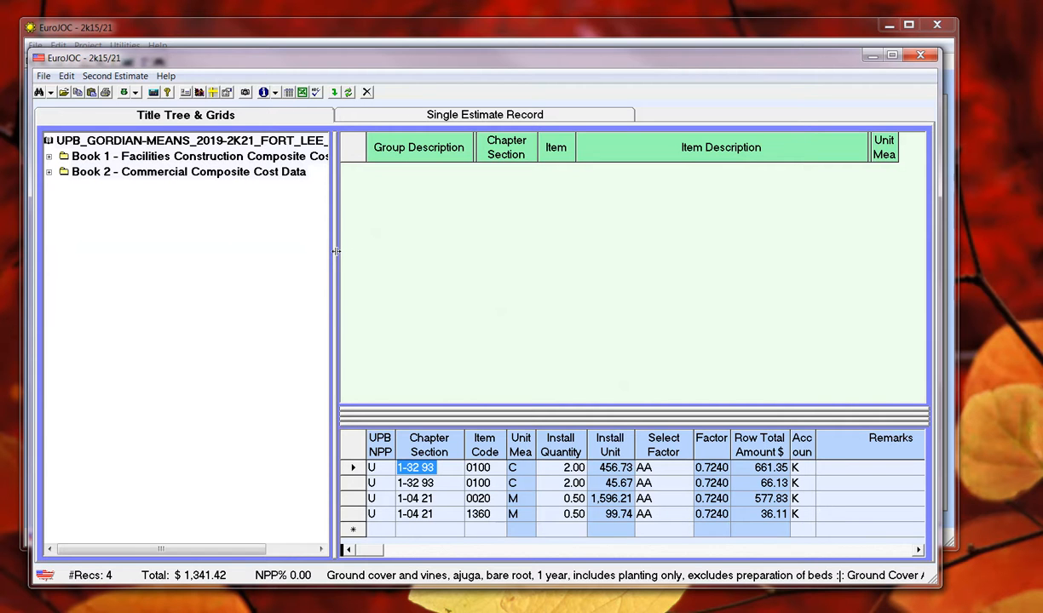
Step: Expand Book 1 through Div 1-05 Metals and Section 1-05 05 to Group 1-05 05 05 in the title tree
click(49, 156)
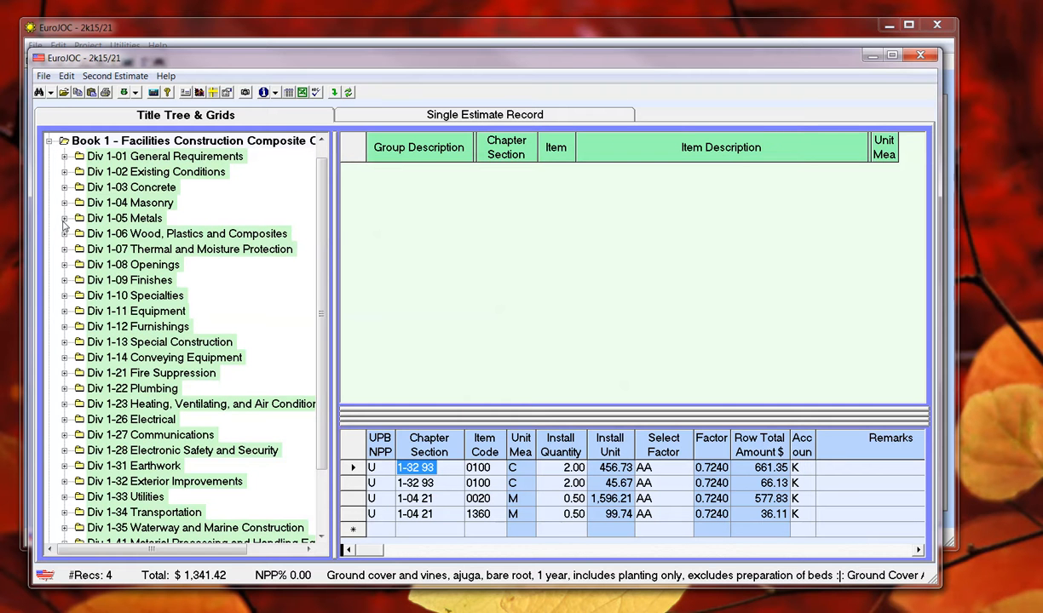
click(64, 219)
click(79, 233)
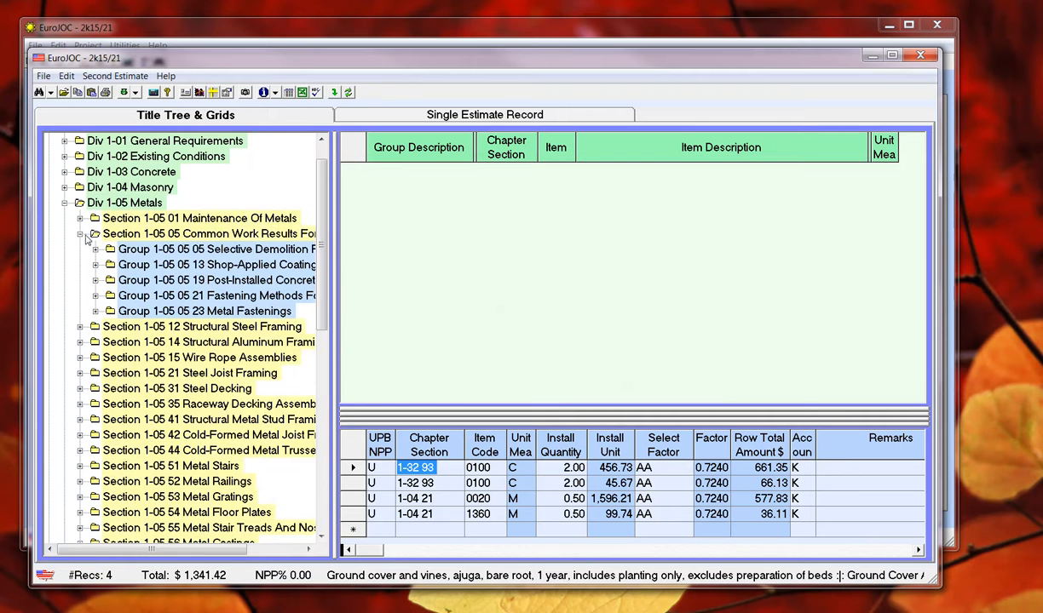
click(96, 249)
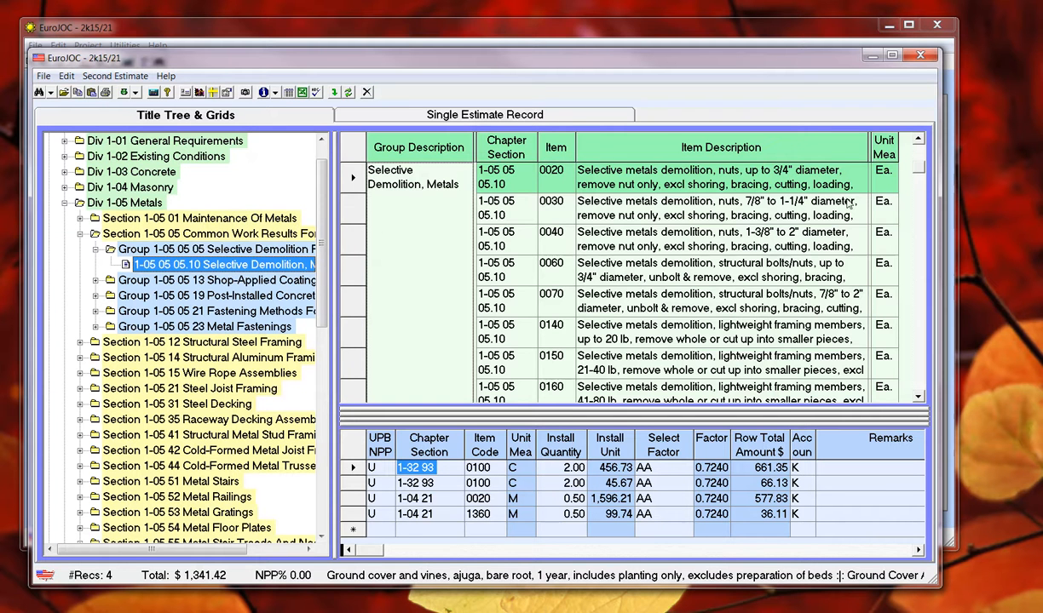
Step: Browse the green UPB item grid from the preceding metal cleaning items to its first records and on to its last ones
click(918, 140)
click(917, 140)
click(918, 140)
click(917, 140)
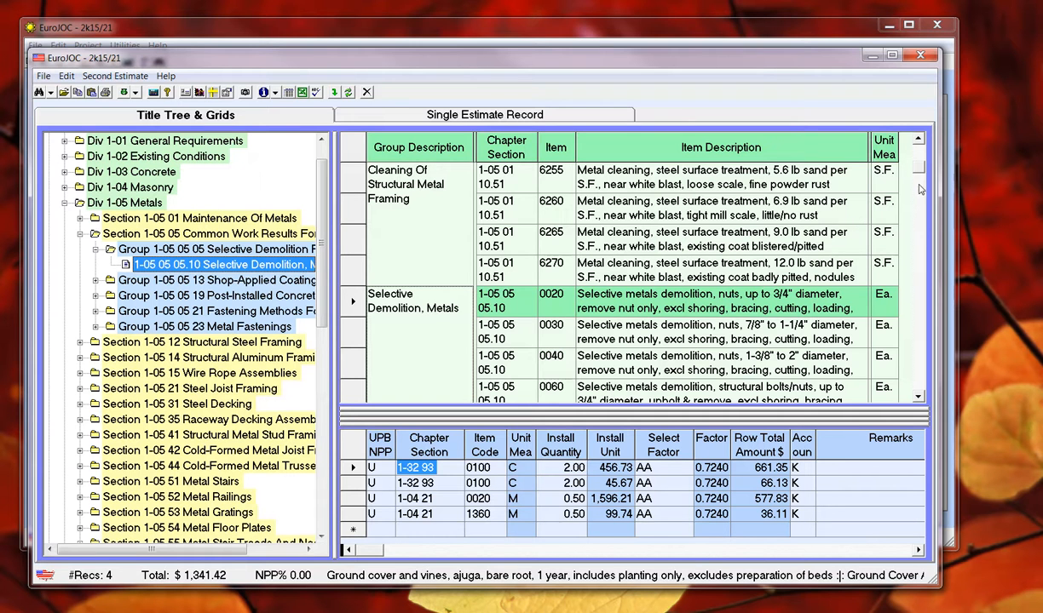
drag(919, 171, 920, 149)
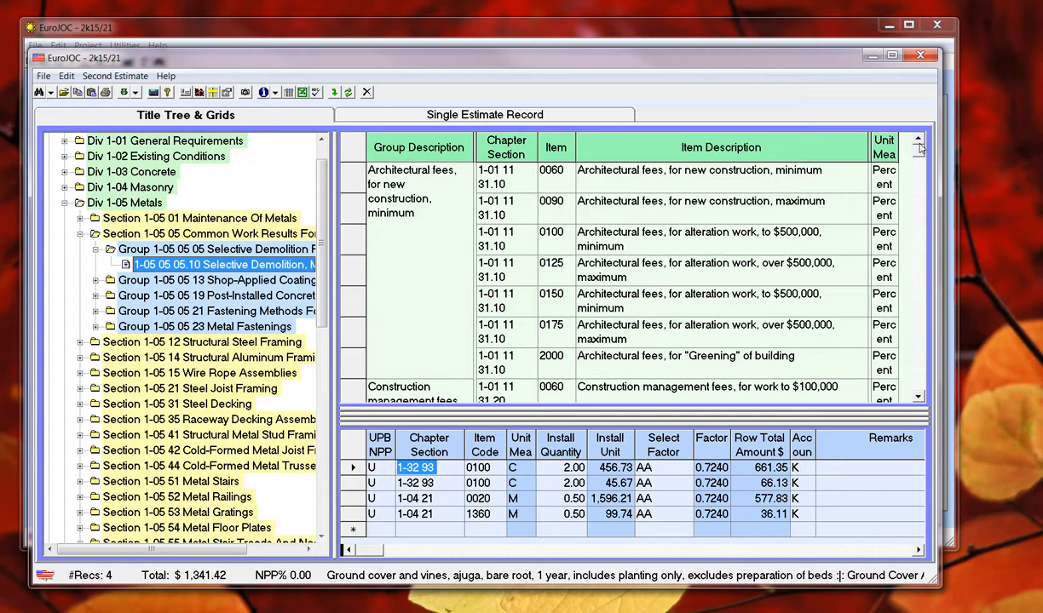
drag(918, 149, 917, 397)
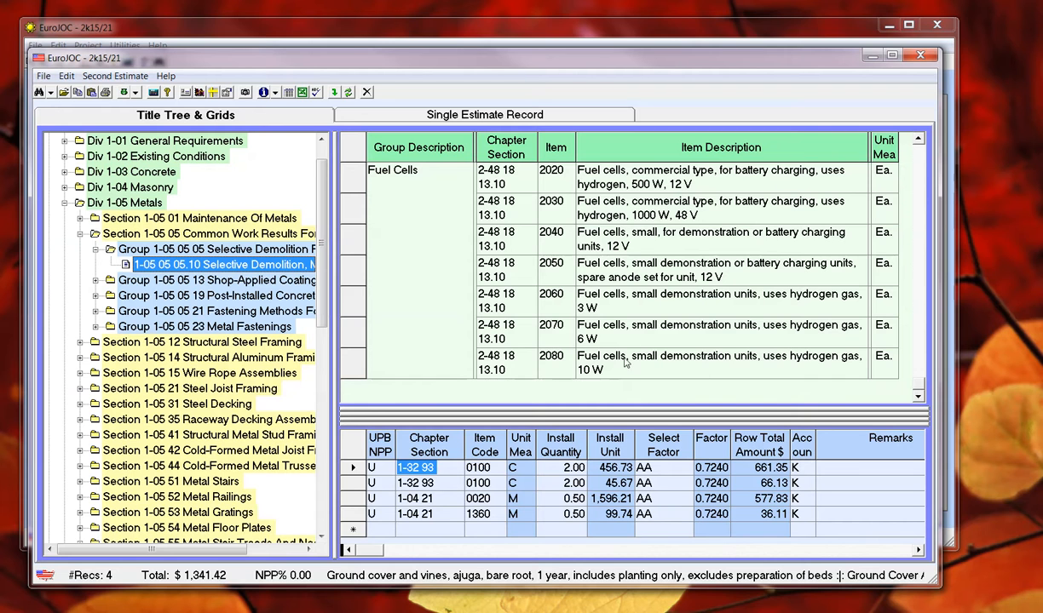
Step: Use the title tree to jump between the 1-05 05 05.10 Selective Demolition items and the start of Div 1-05 Metals
click(126, 266)
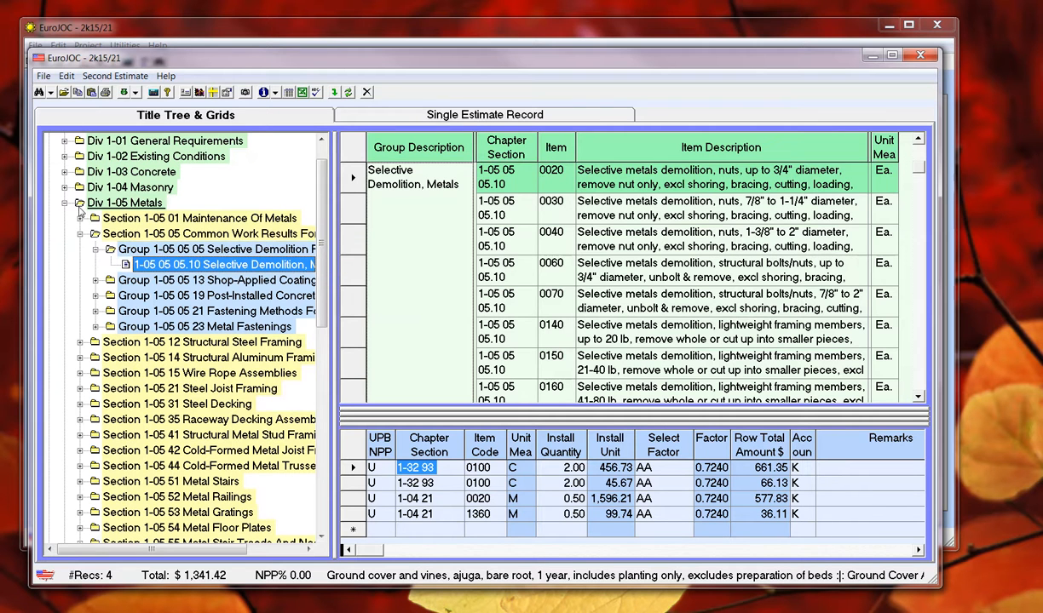
click(82, 206)
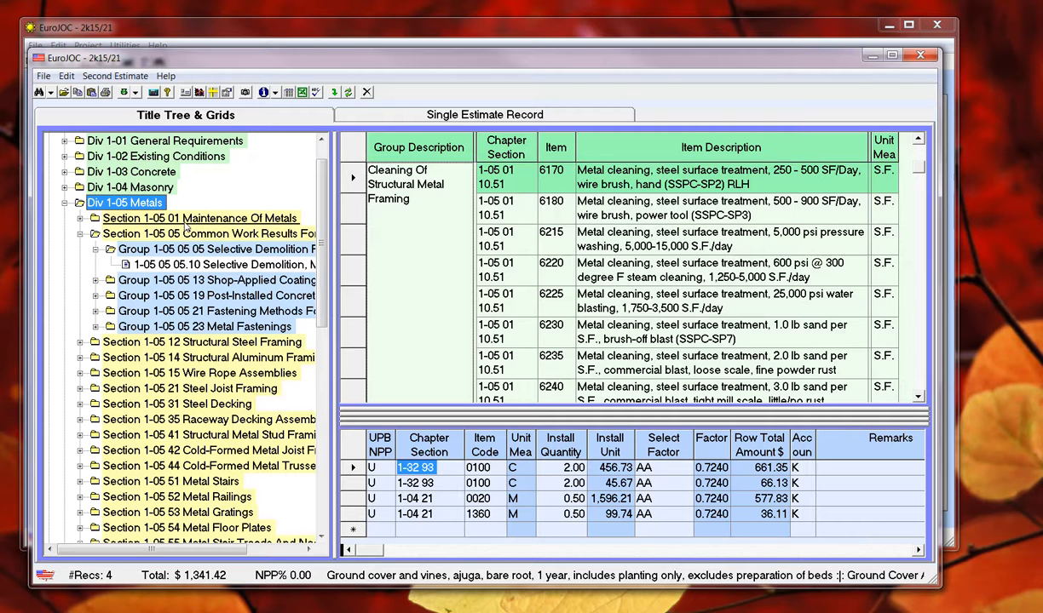
click(147, 269)
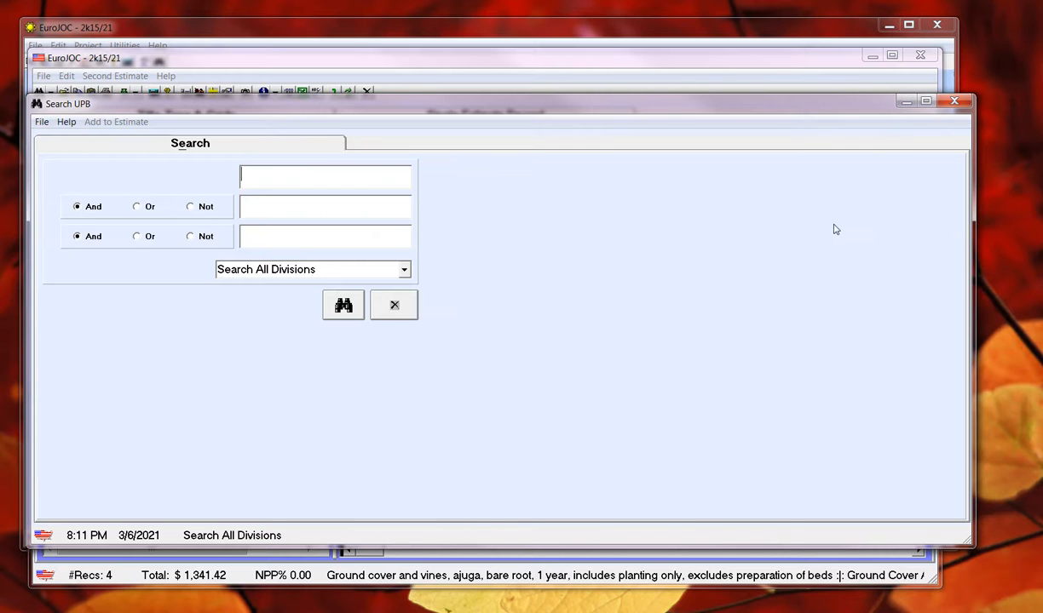
Step: Shrink the Search UPB window and close it without searching
drag(973, 543, 751, 460)
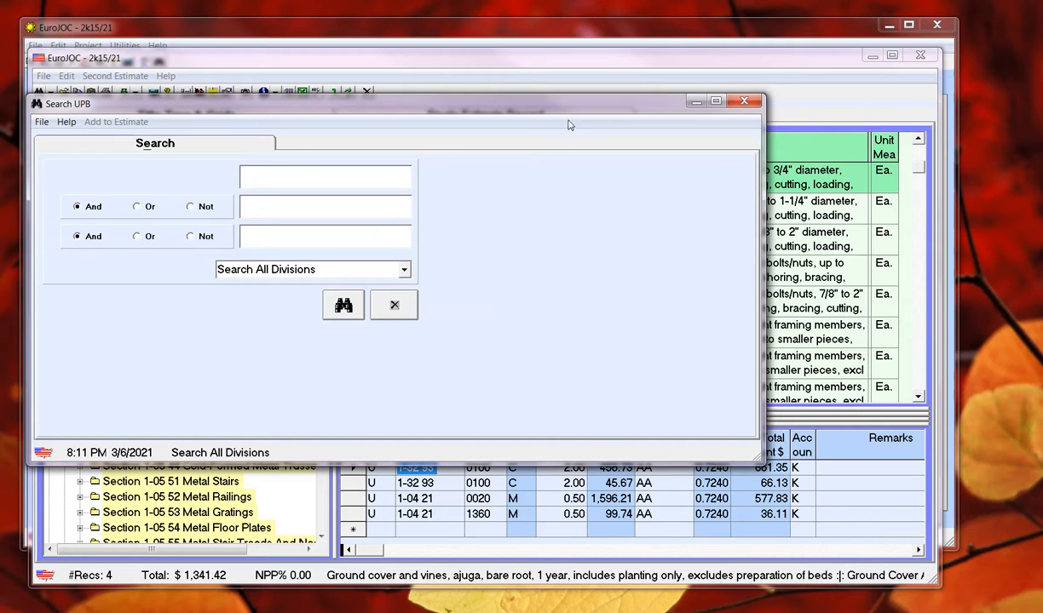
click(743, 104)
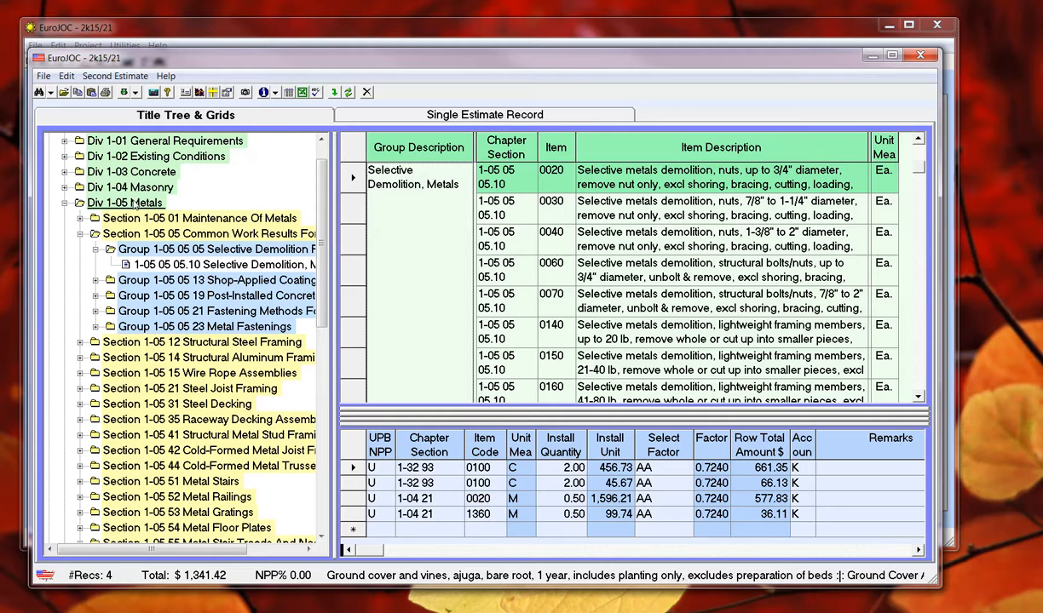
Step: Quick-search the green UPB item grid's Desc field for "concrete" and "reinforc"
click(50, 93)
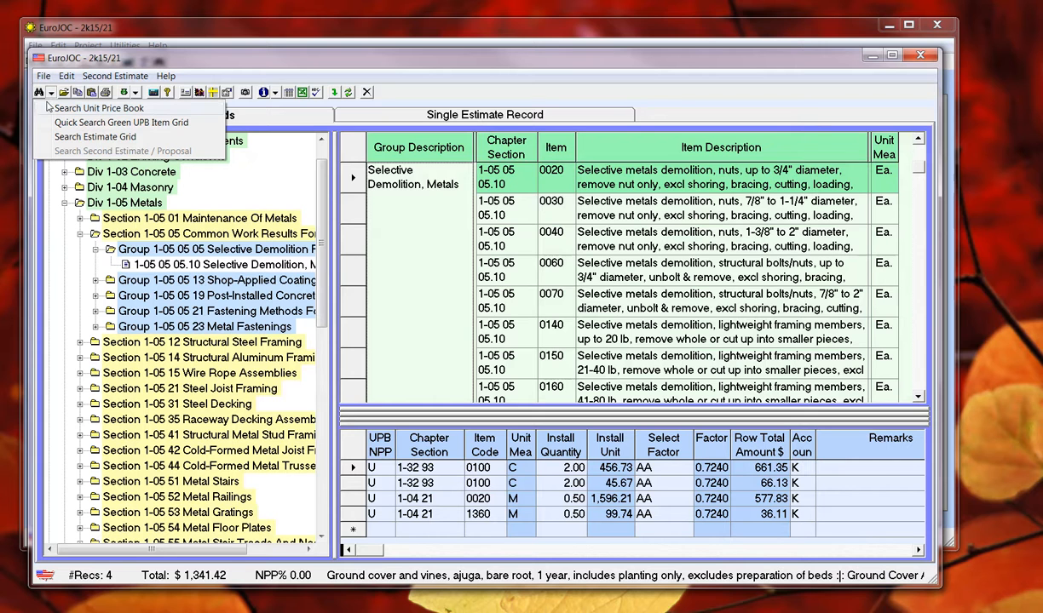
click(111, 125)
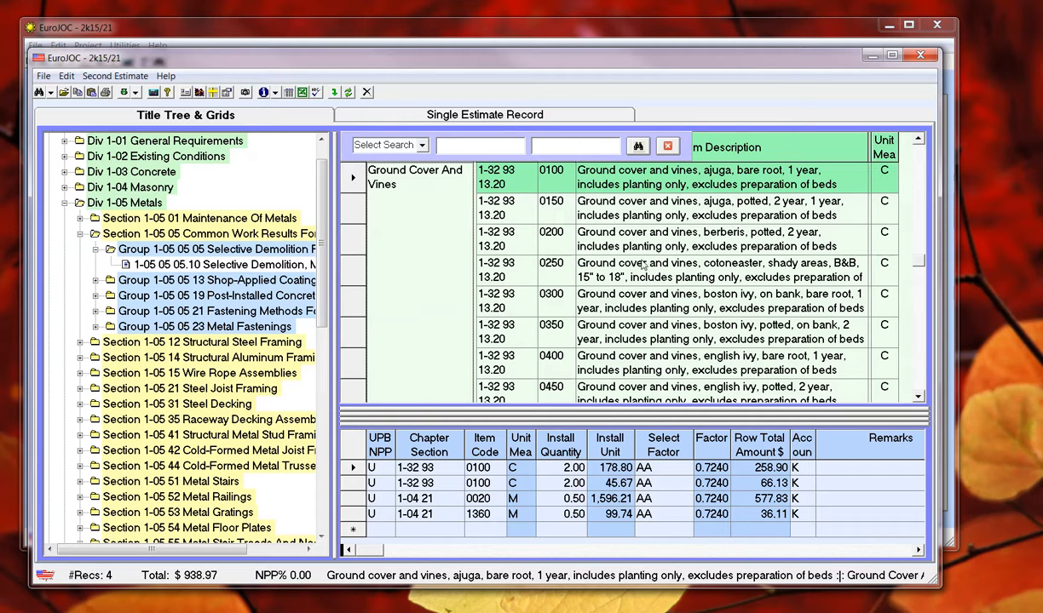
click(421, 148)
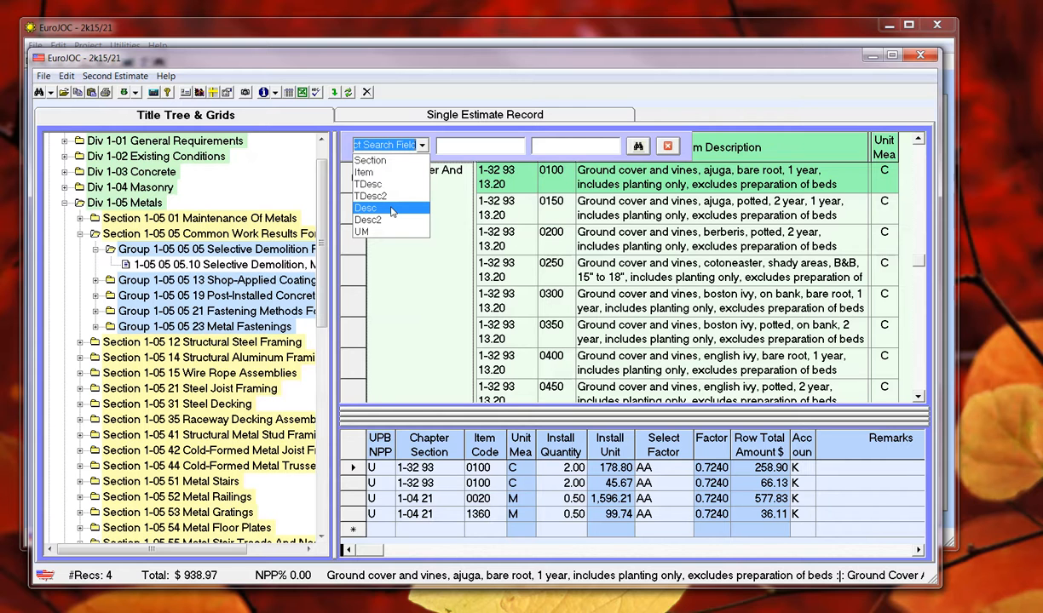
click(391, 208)
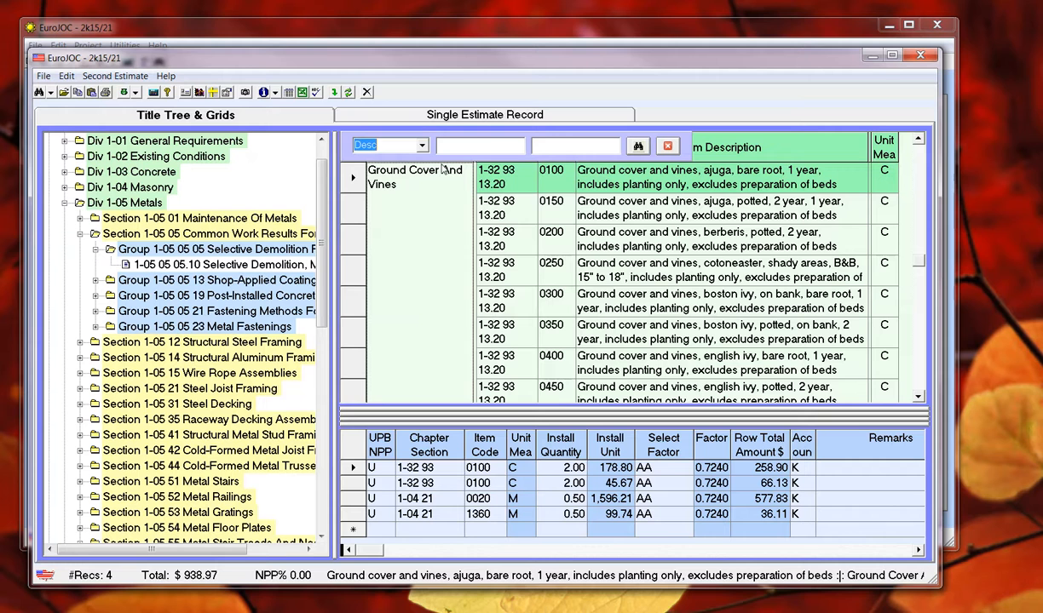
click(475, 146)
text(concrete)
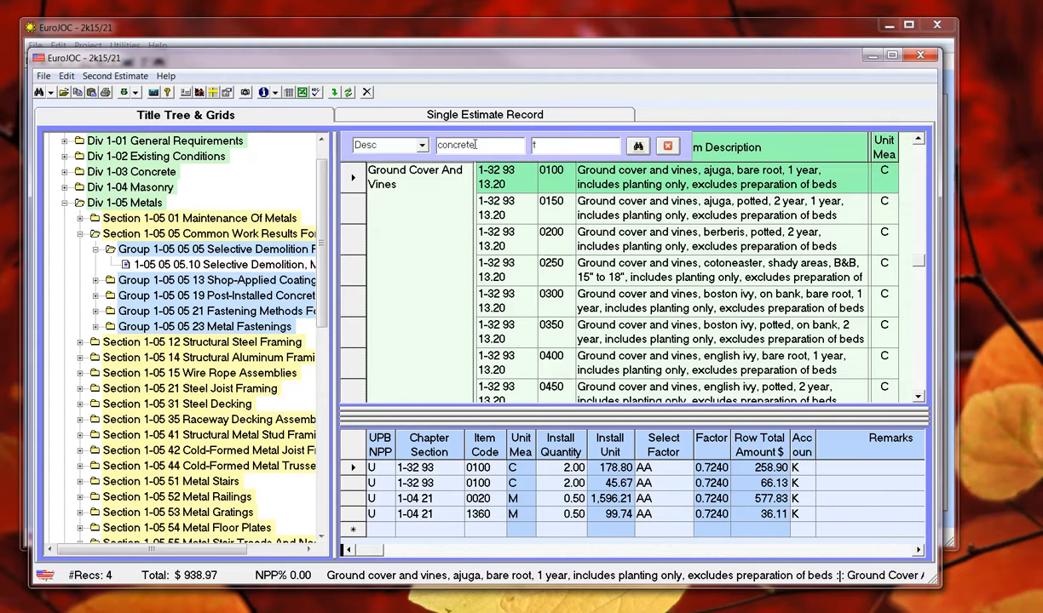
text(reinforc)
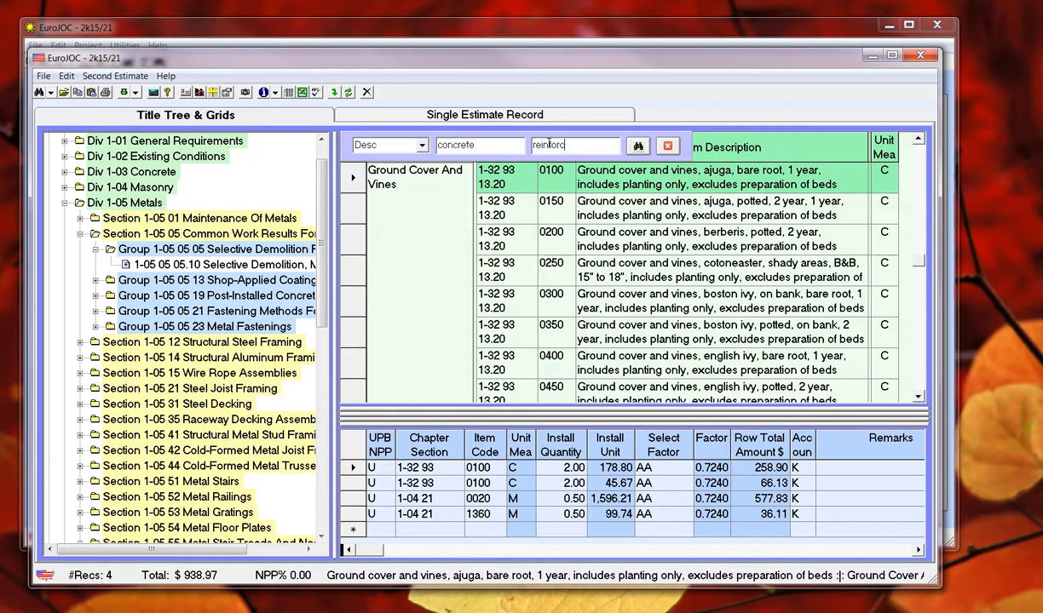
click(639, 148)
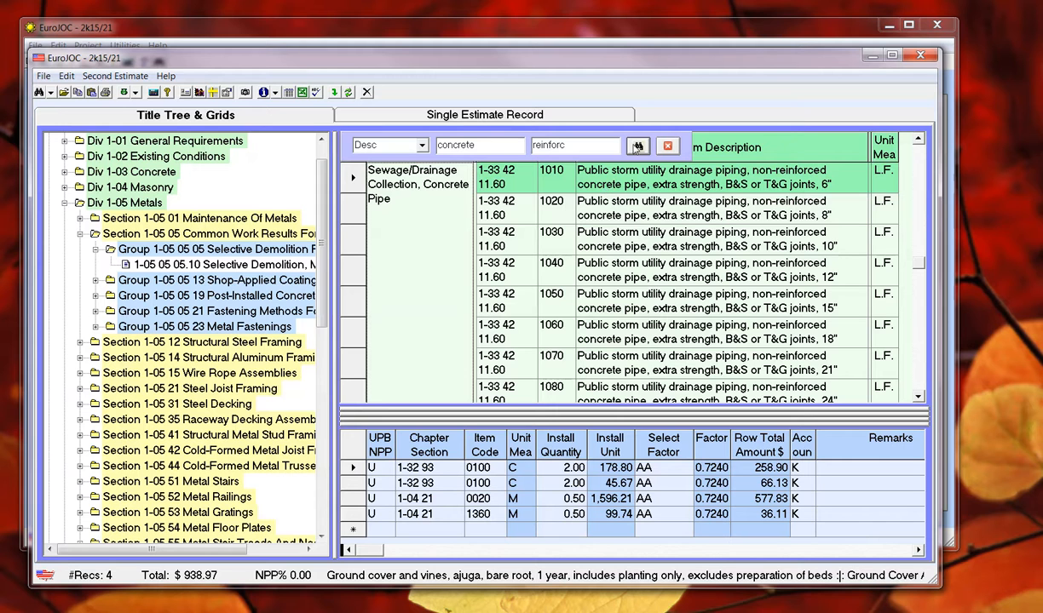
Step: Step through the quick-search matches to concrete pipe item 2040 in section 1-33 42 11.60 and close the quick search
click(637, 147)
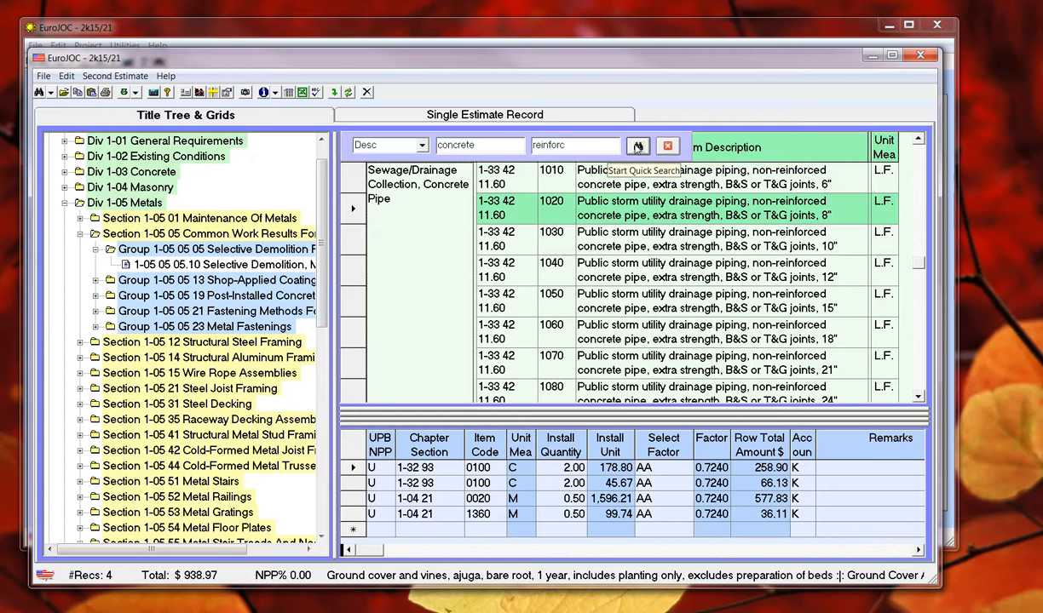
click(637, 146)
click(637, 146)
click(638, 147)
click(637, 147)
click(637, 146)
click(637, 147)
click(637, 147)
click(637, 147)
click(637, 146)
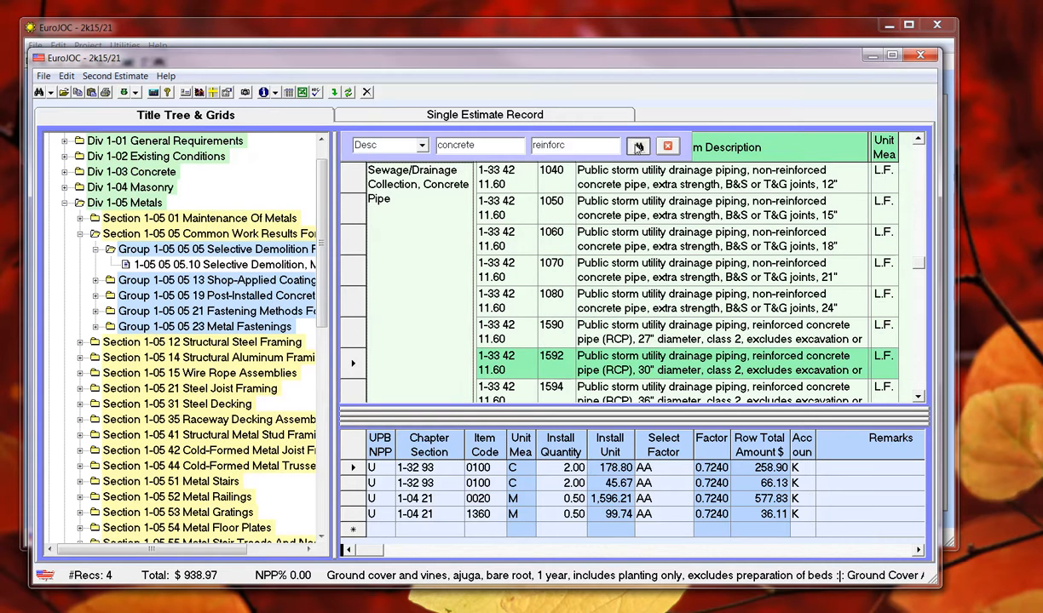
click(637, 146)
click(638, 147)
click(637, 147)
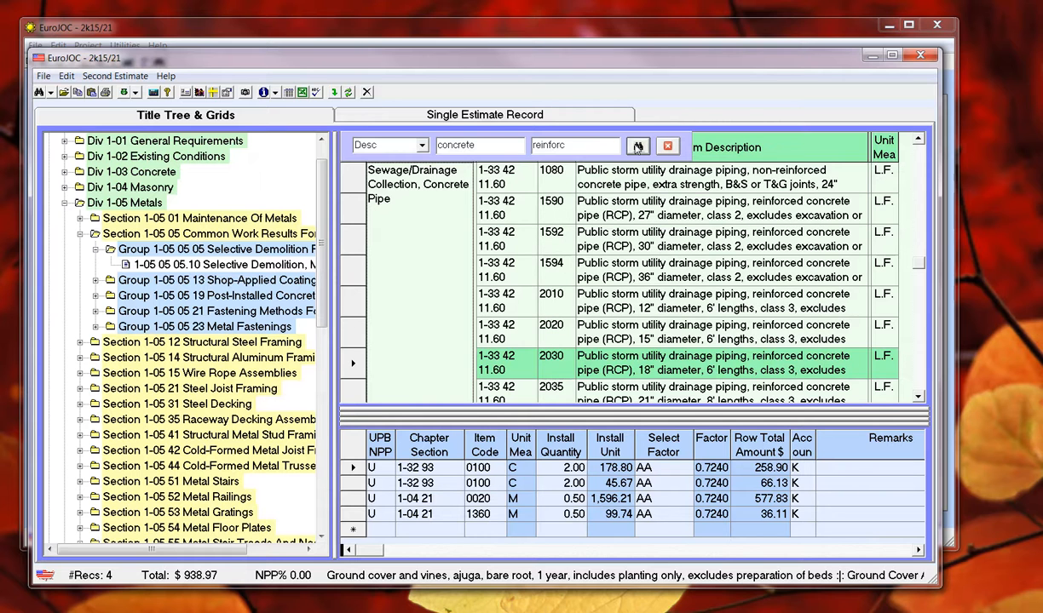
click(638, 147)
click(637, 147)
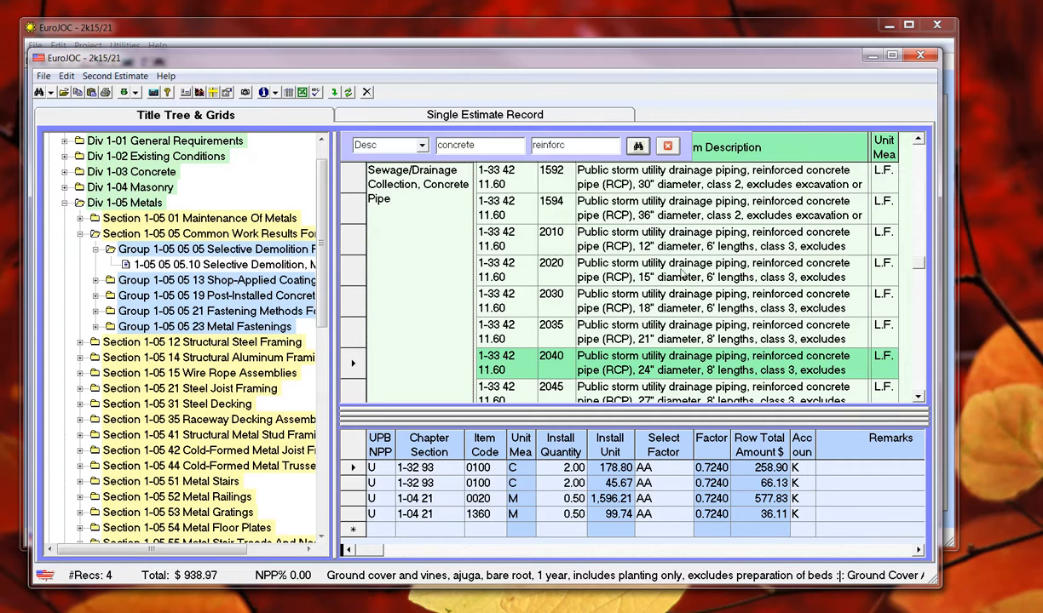
click(668, 147)
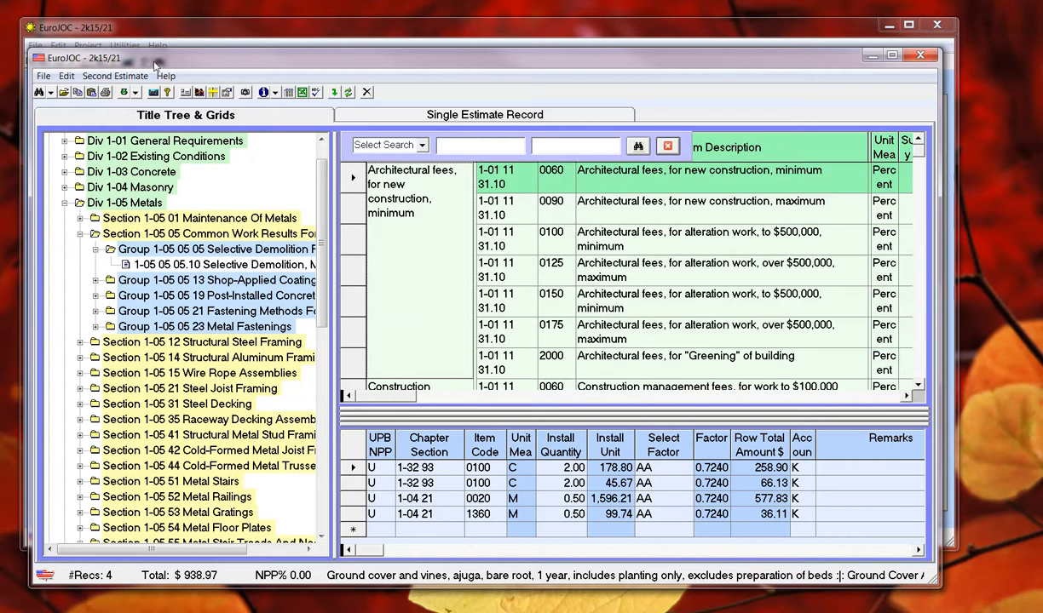
Step: Turn on the Group Items option and check its setting
click(43, 77)
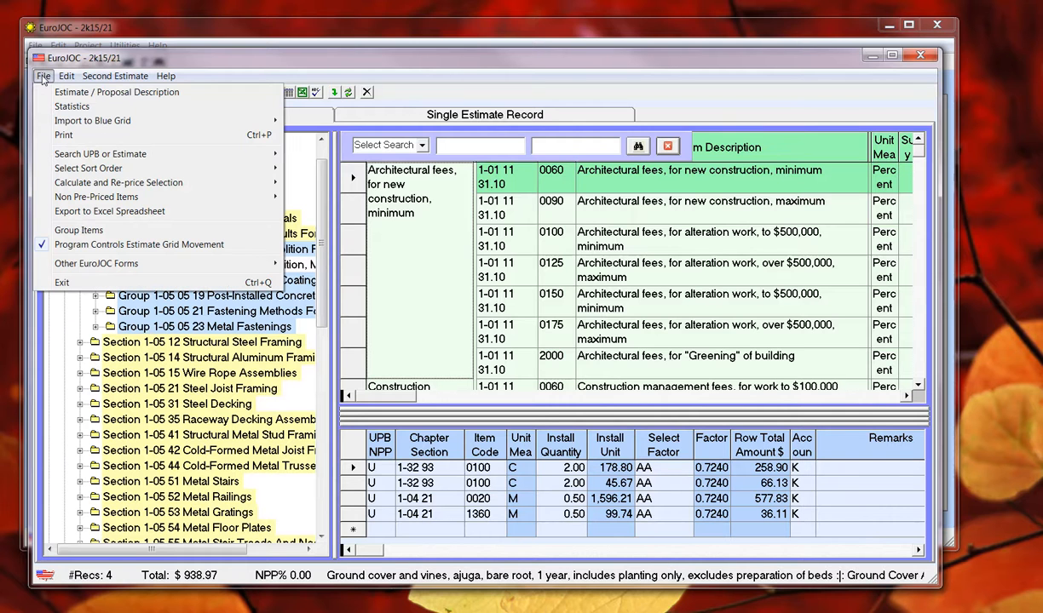
click(67, 232)
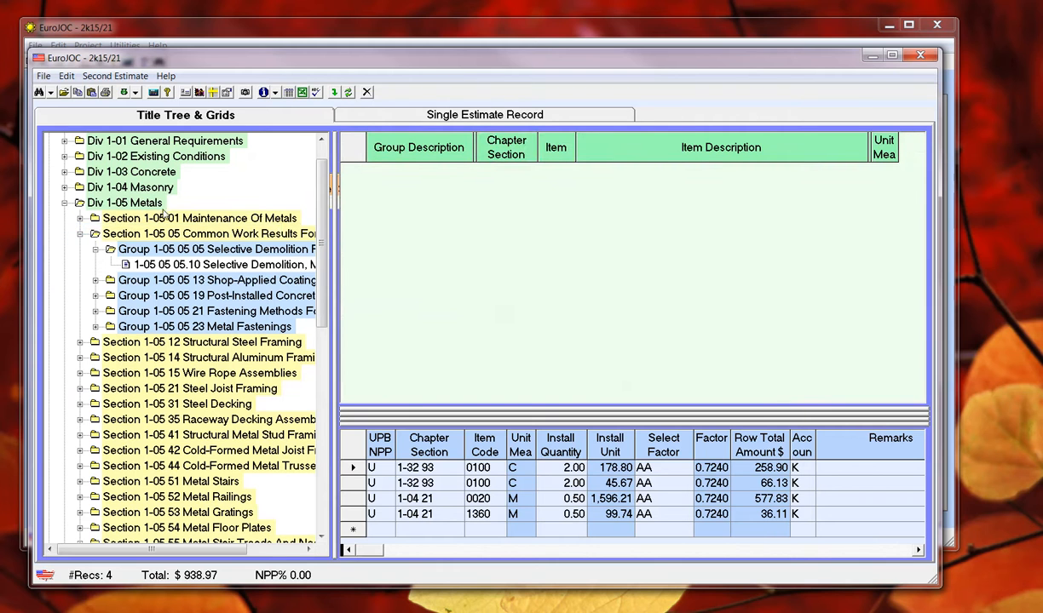
click(43, 76)
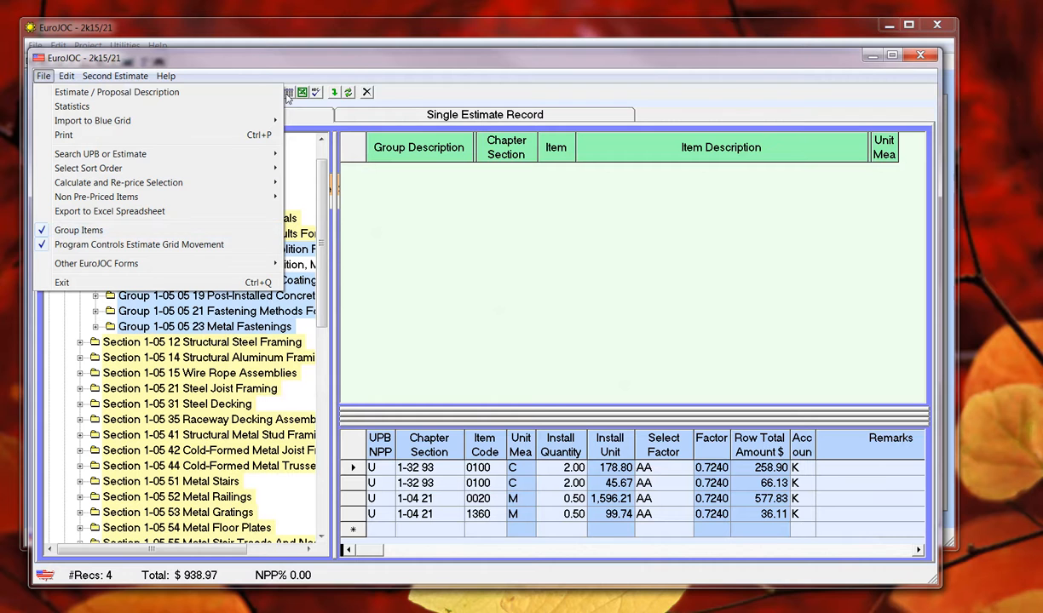
click(328, 50)
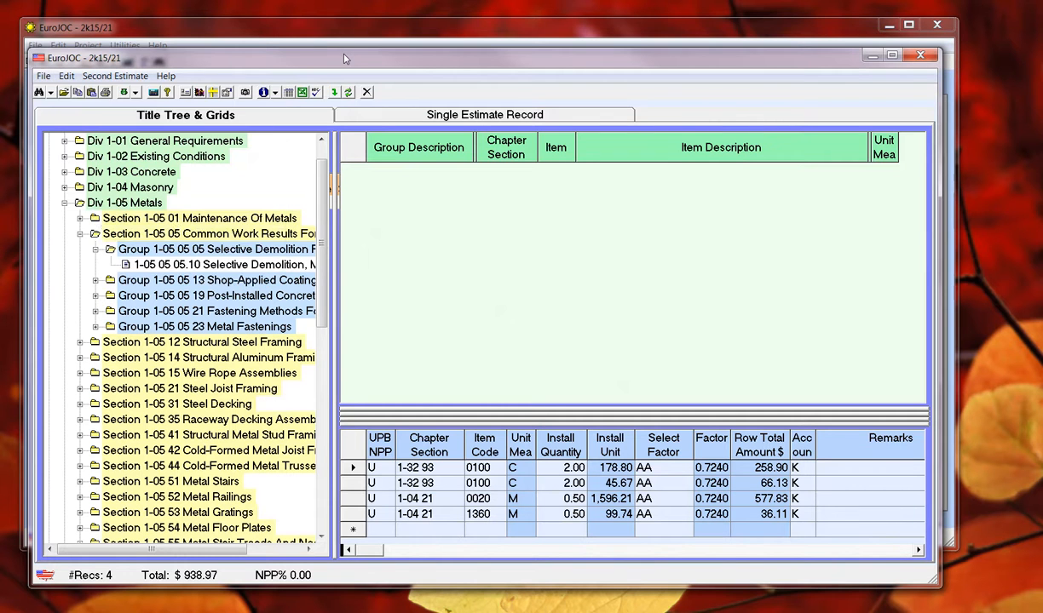
Step: Display only the 1-05 05 05.10 Selective Demolition, Metals group and select item 0140 for lightweight framing members up to 20 lb
click(124, 263)
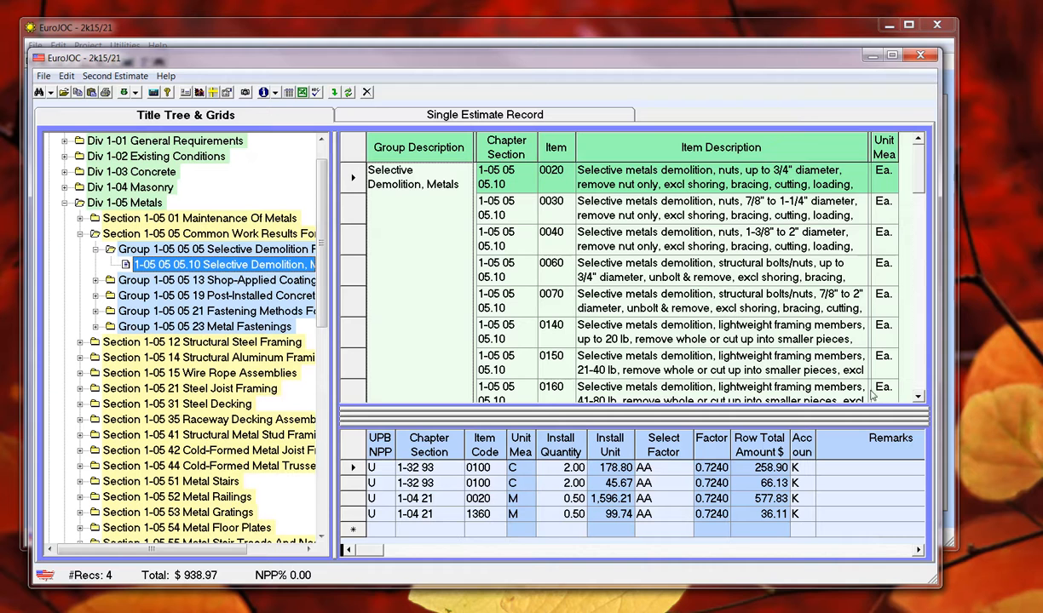
click(555, 306)
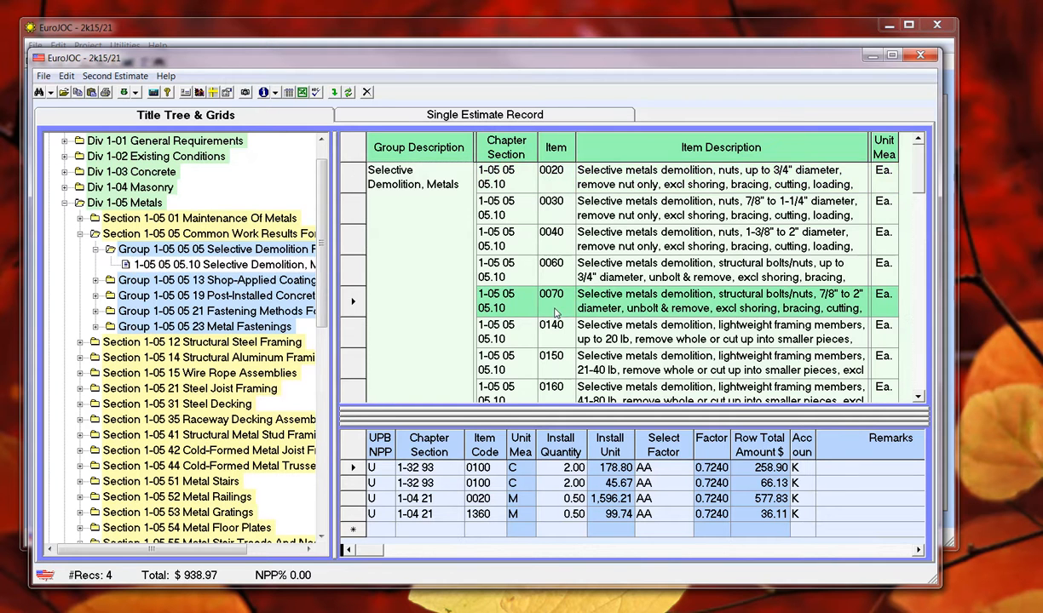
click(628, 345)
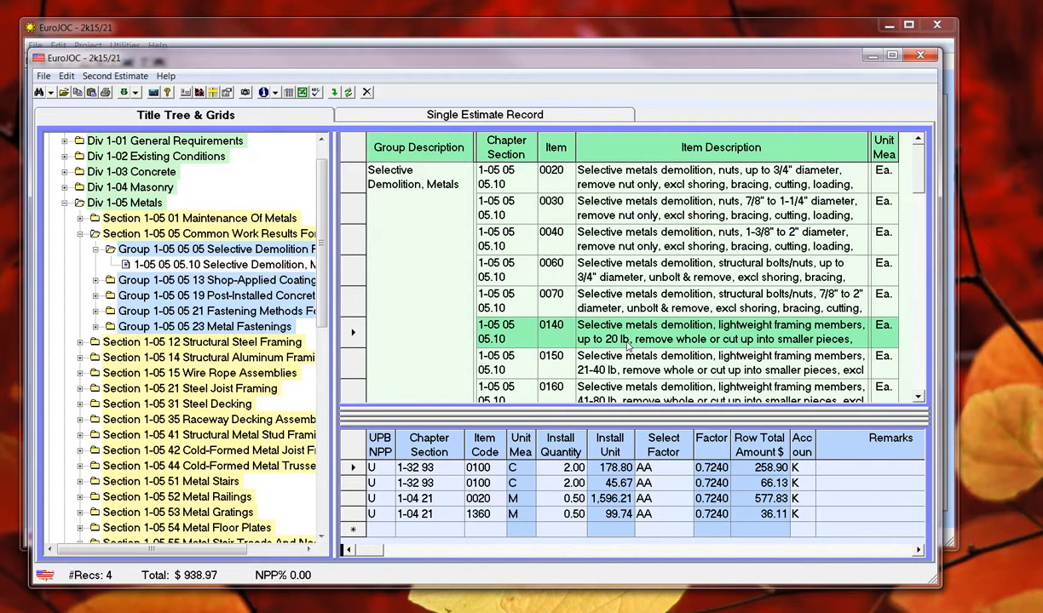